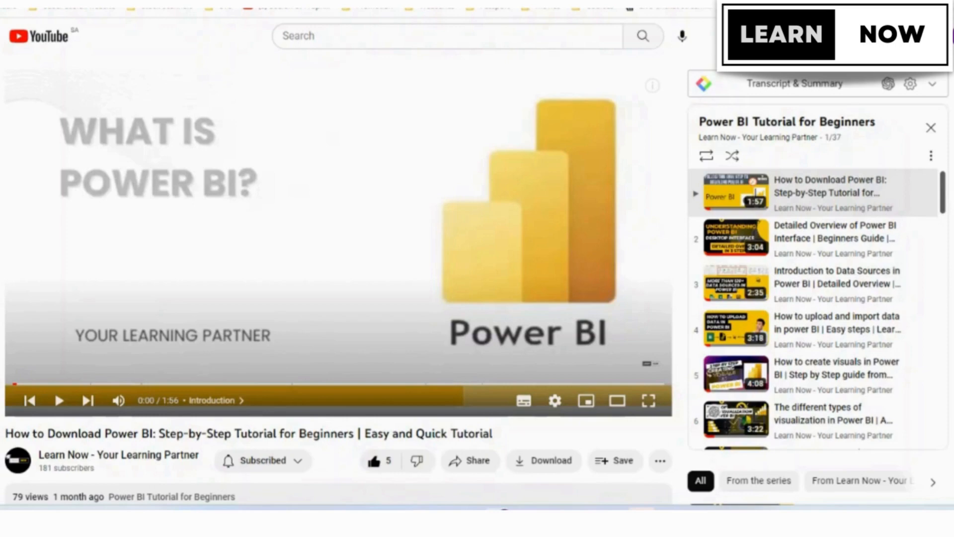
Look through the videos in the Power BI Tutorial for Beginners playlist.
{"action": "scroll", "coordinate": [755, 293], "scroll_direction": "down", "scroll_amount": 15}
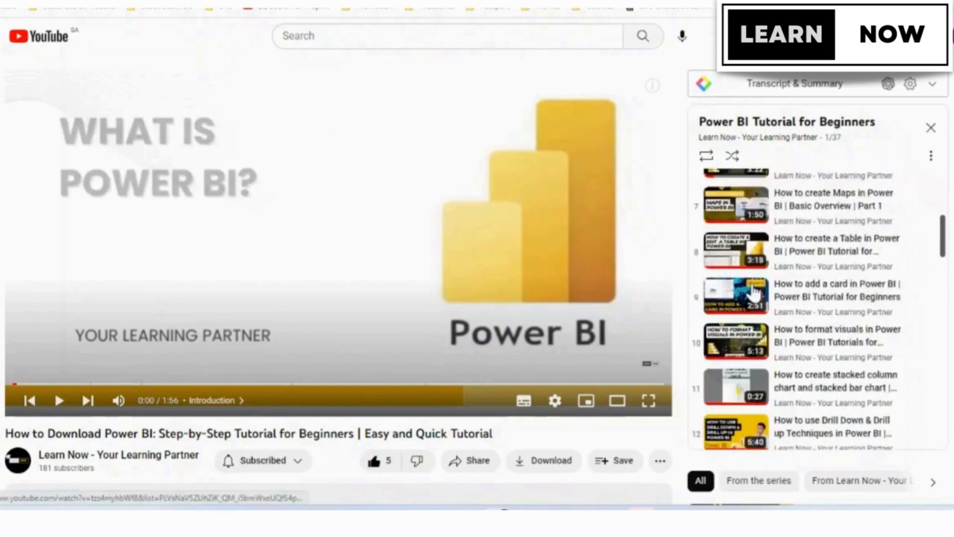
{"action": "scroll", "coordinate": [755, 294], "scroll_direction": "down", "scroll_amount": 6}
{"action": "scroll", "coordinate": [755, 293], "scroll_direction": "up", "scroll_amount": 18}
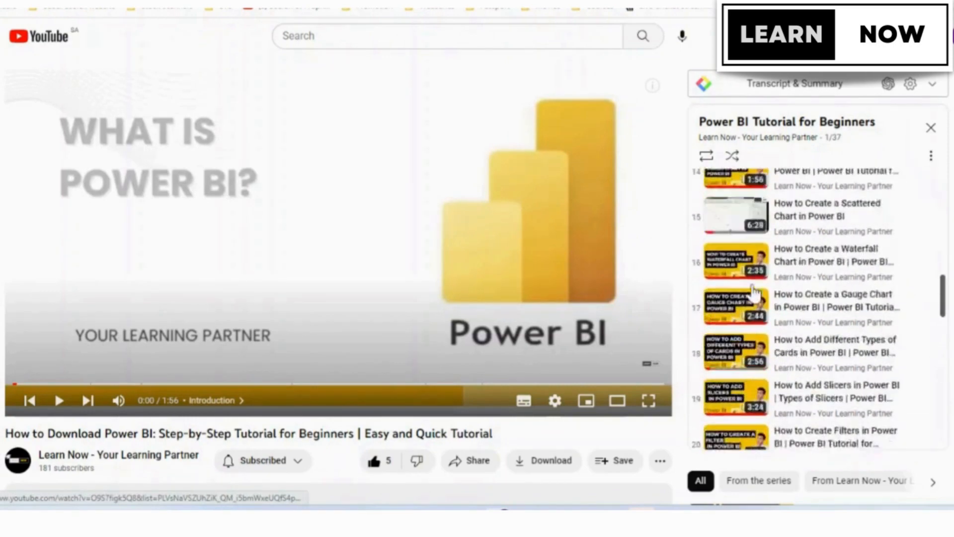
{"action": "scroll", "coordinate": [755, 293], "scroll_direction": "up", "scroll_amount": 4}
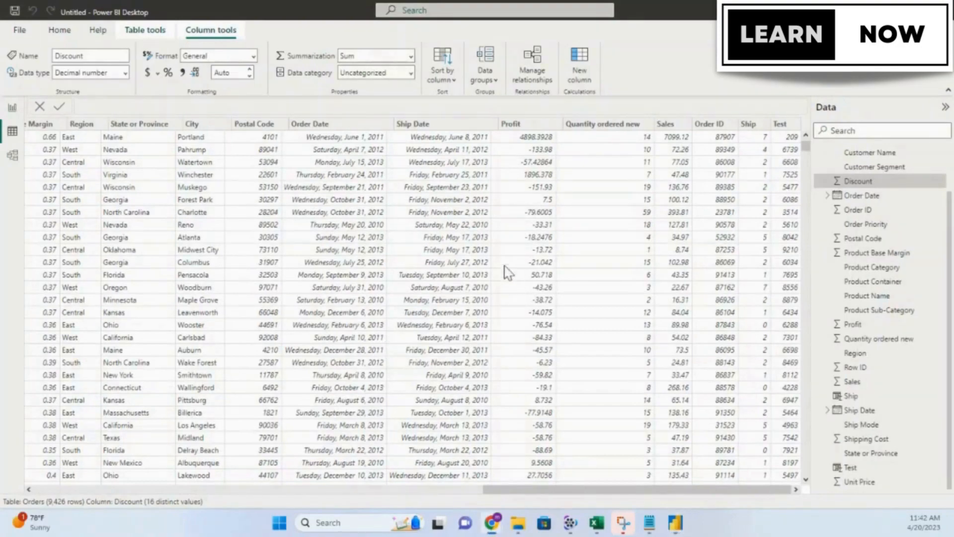
Add a calculated column to the Orders table and name it "Highest Sales ranking highest" in its formula.
{"action": "left_click_drag", "start_coordinate": [543, 489], "coordinate": [636, 489]}
{"action": "left_click", "coordinate": [59, 30]}
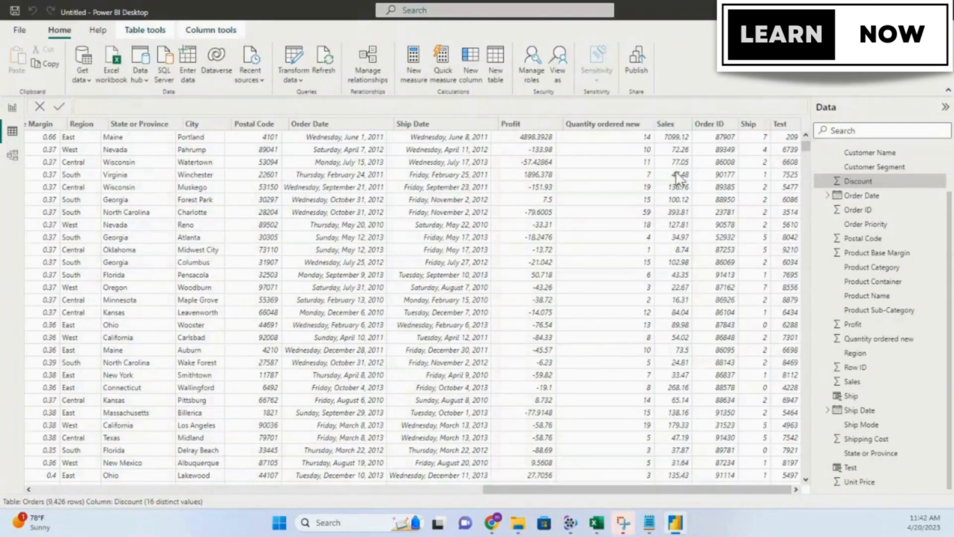
{"action": "left_click", "coordinate": [206, 32]}
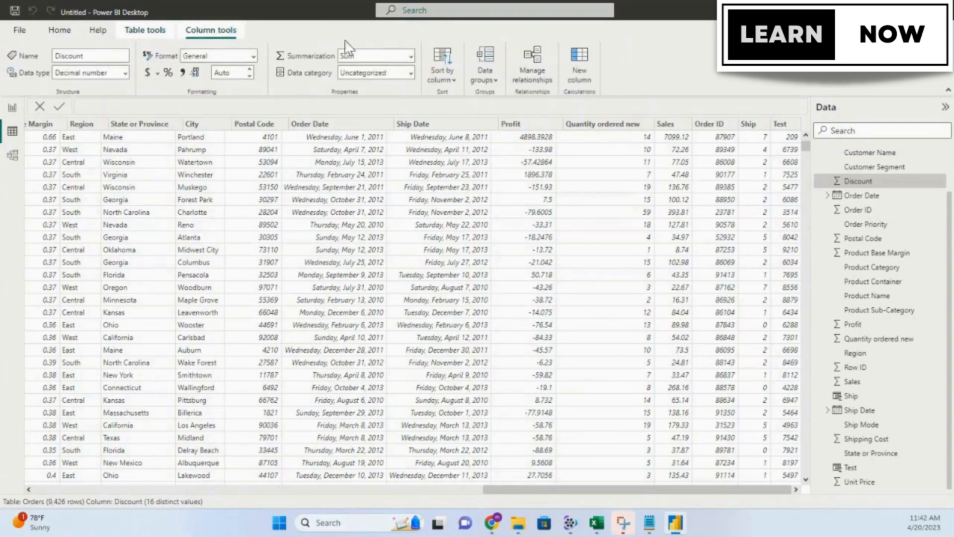
{"action": "left_click", "coordinate": [581, 76]}
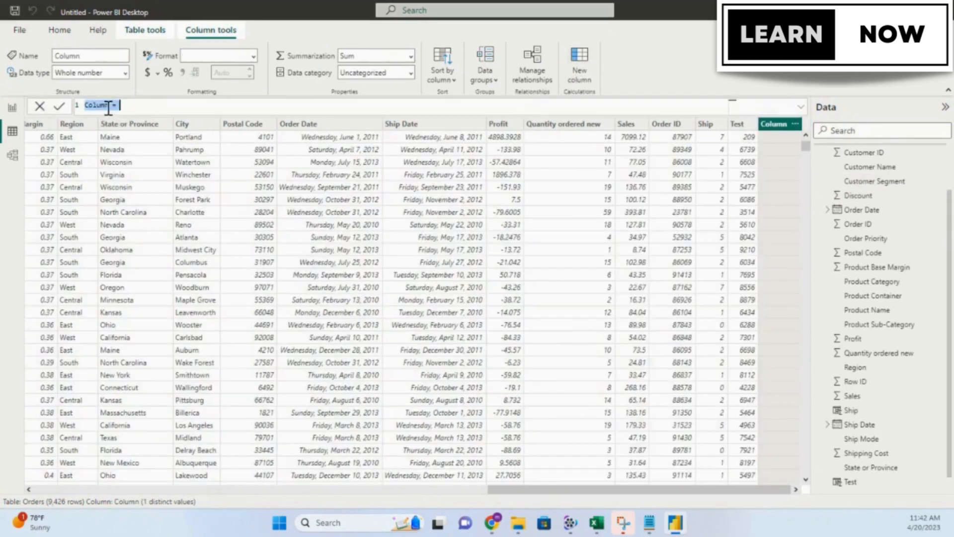
{"action": "double_click", "coordinate": [106, 105]}
{"action": "type", "text": "Highest Sales ranking highest"}
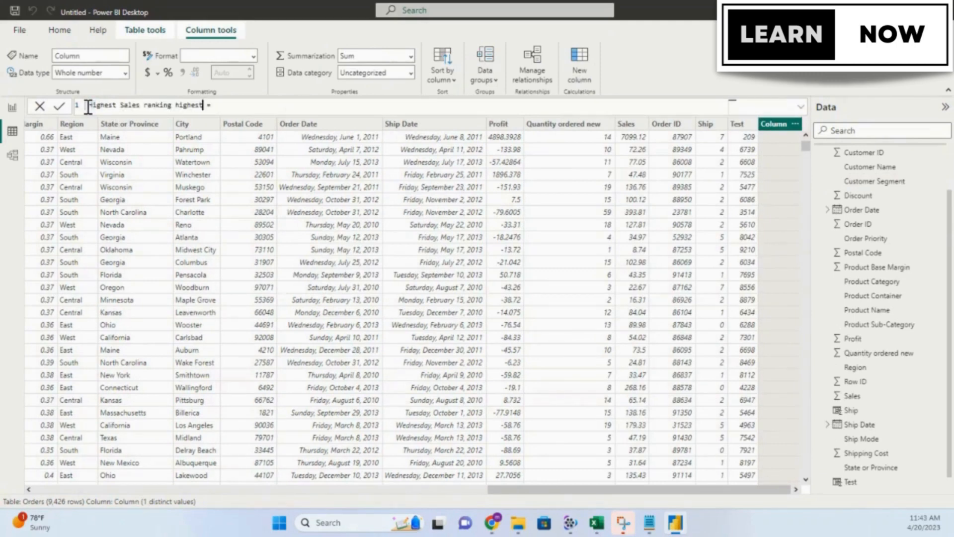
Begin the new column's formula with the RANKX function after the equals sign.
{"action": "left_click", "coordinate": [226, 104]}
{"action": "type", "text": "Ra"}
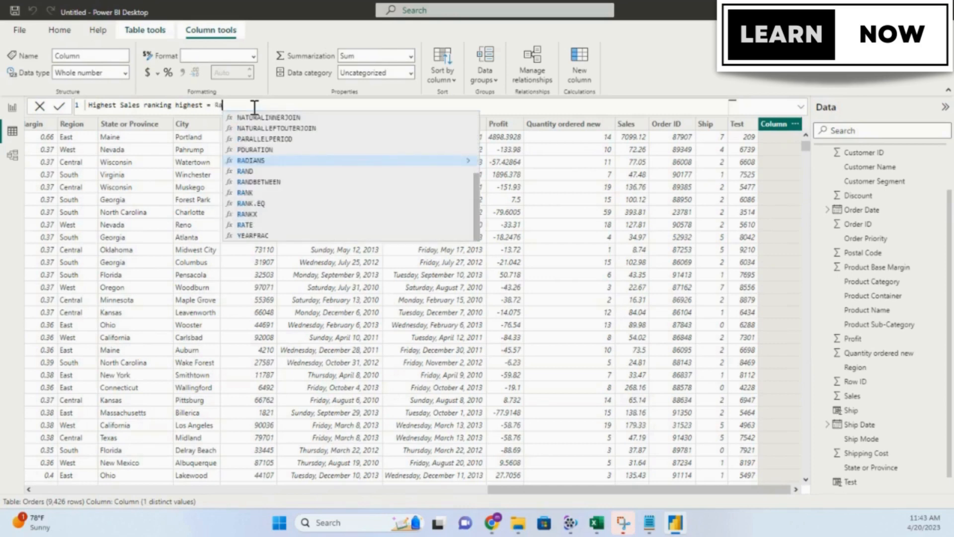
{"action": "type", "text": "n"}
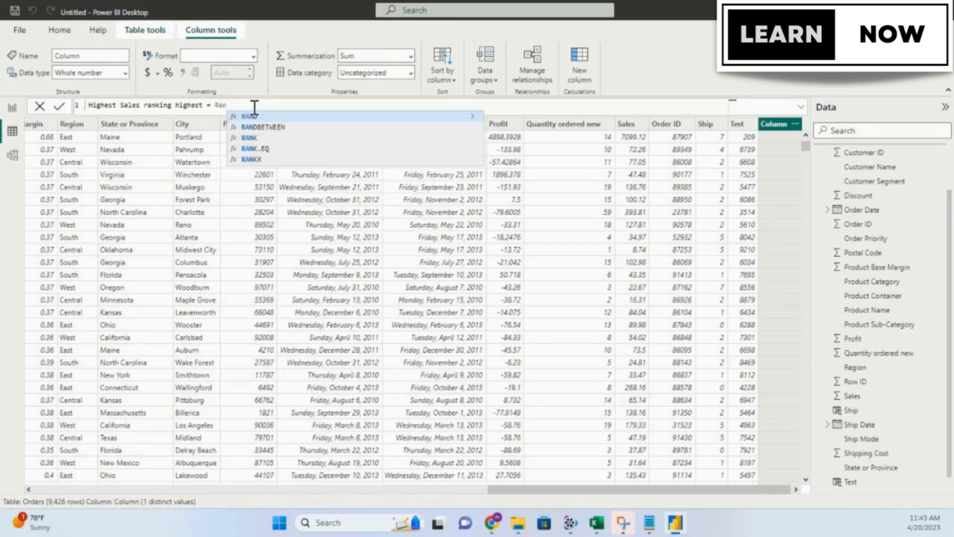
{"action": "key", "text": "Down"}
{"action": "key", "text": "Down"}
{"action": "key", "text": "Down"}
{"action": "key", "text": "Down"}
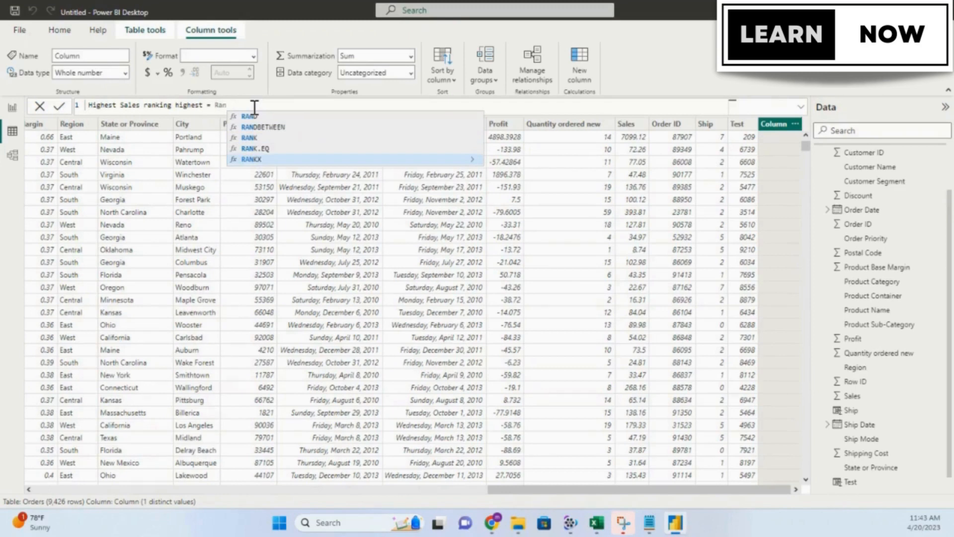
{"action": "key", "text": "Tab"}
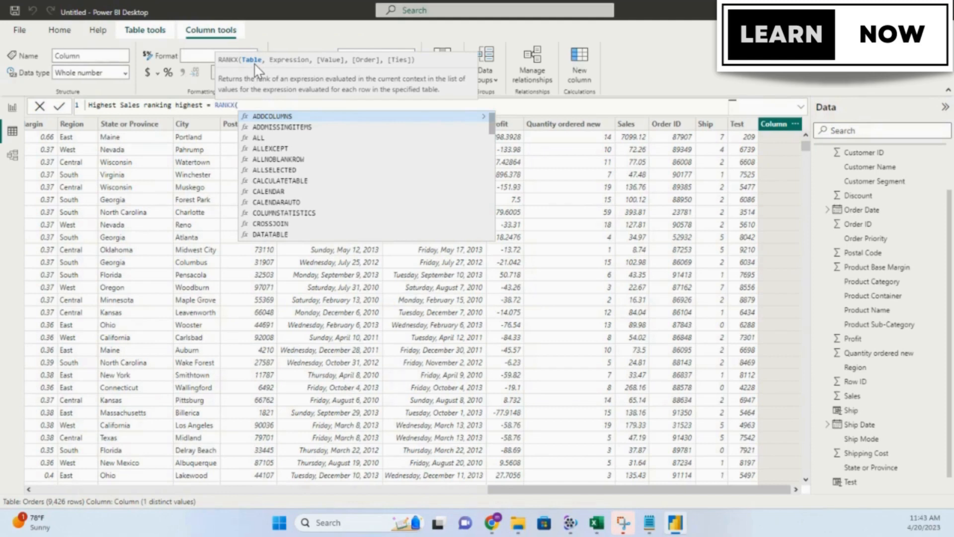
Enter Orders as the table argument of the RANKX function.
{"action": "type", "text": "o"}
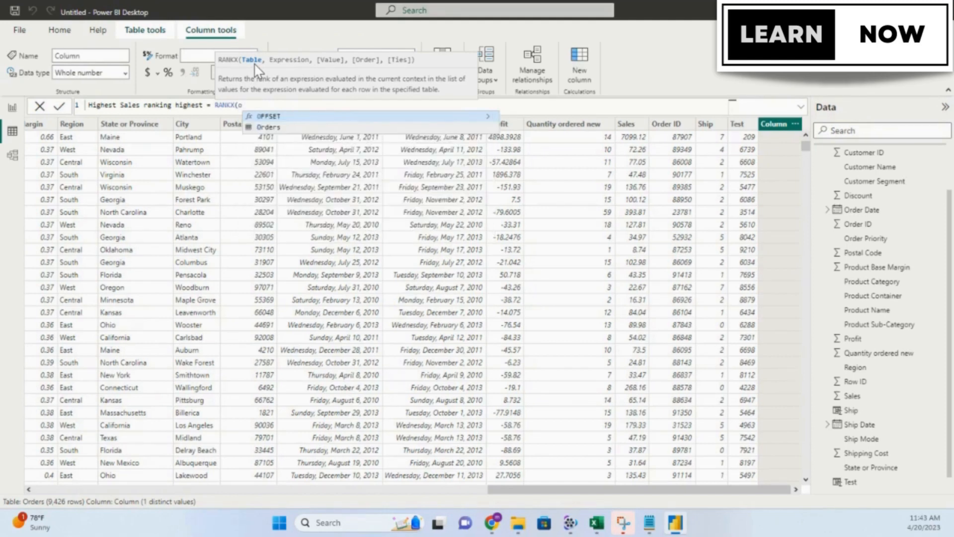
{"action": "key", "text": "BackSpace"}
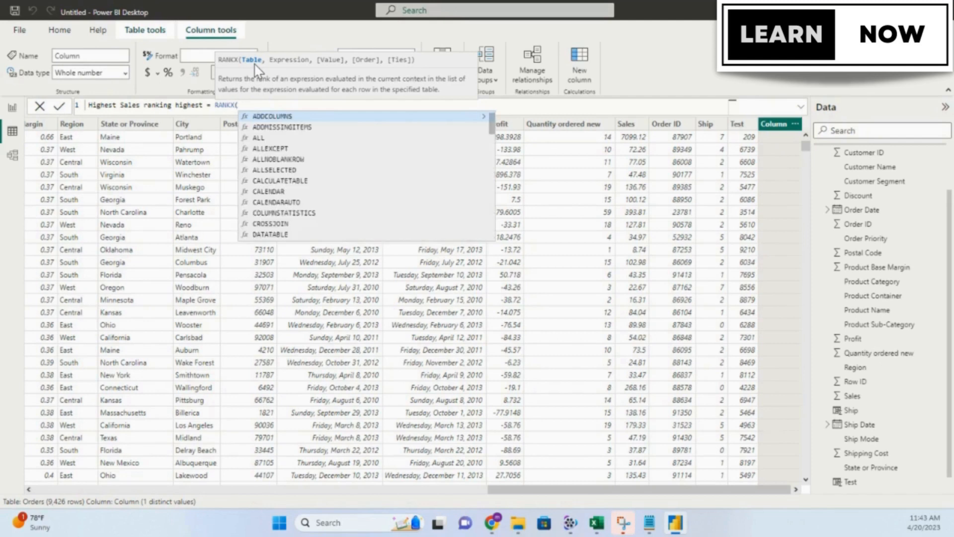
{"action": "type", "text": "o"}
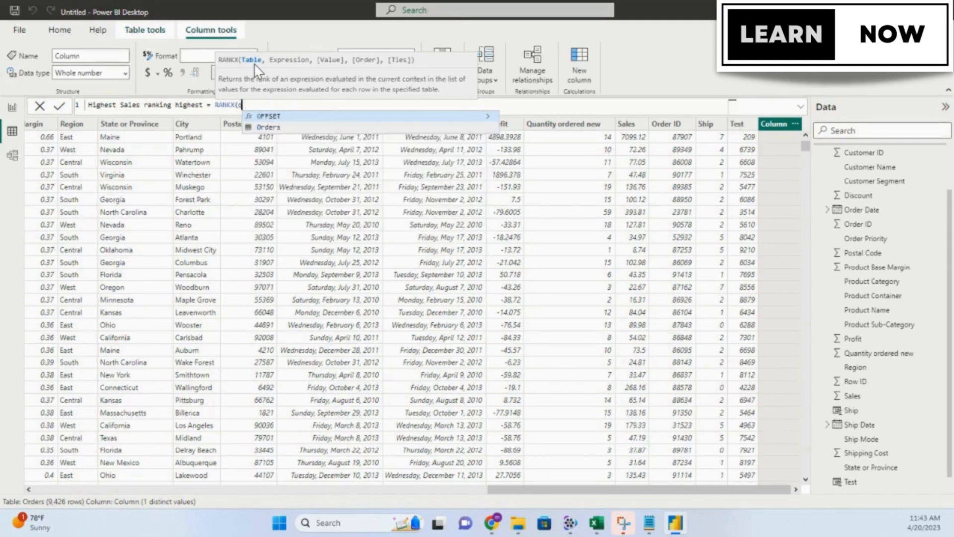
{"action": "key", "text": "Down"}
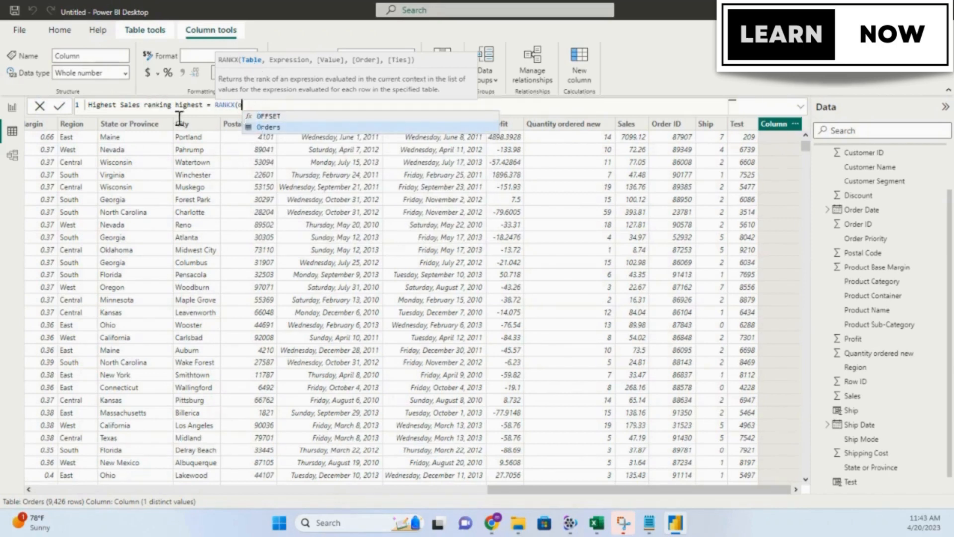
{"action": "key", "text": "Tab"}
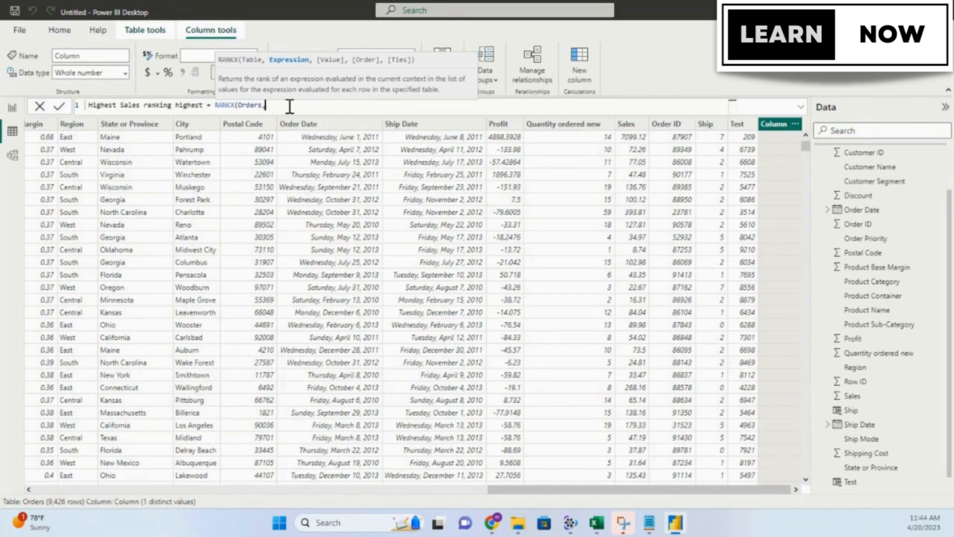
Set Orders[Sales] as the RANKX expression, close the function and commit the formula.
{"action": "type", "text": "ord"}
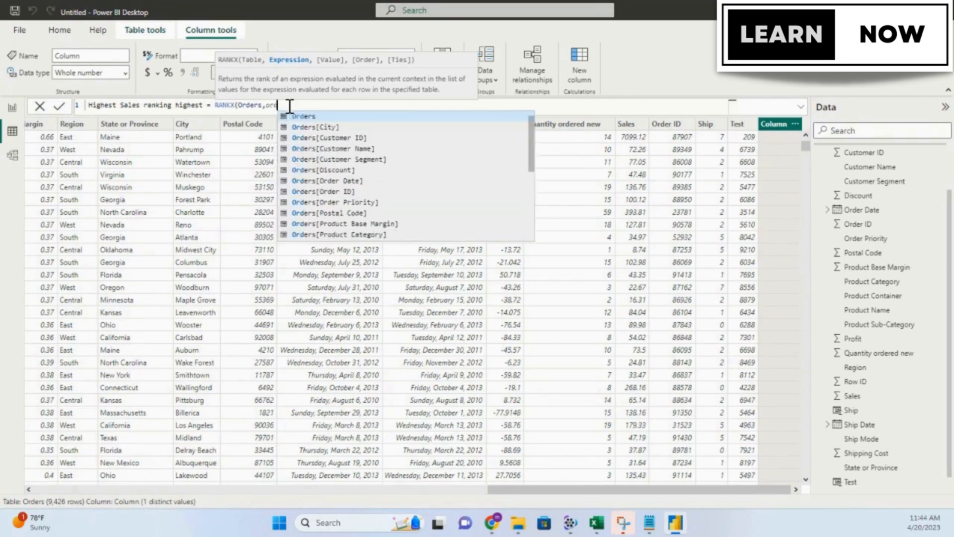
{"action": "type", "text": "er"}
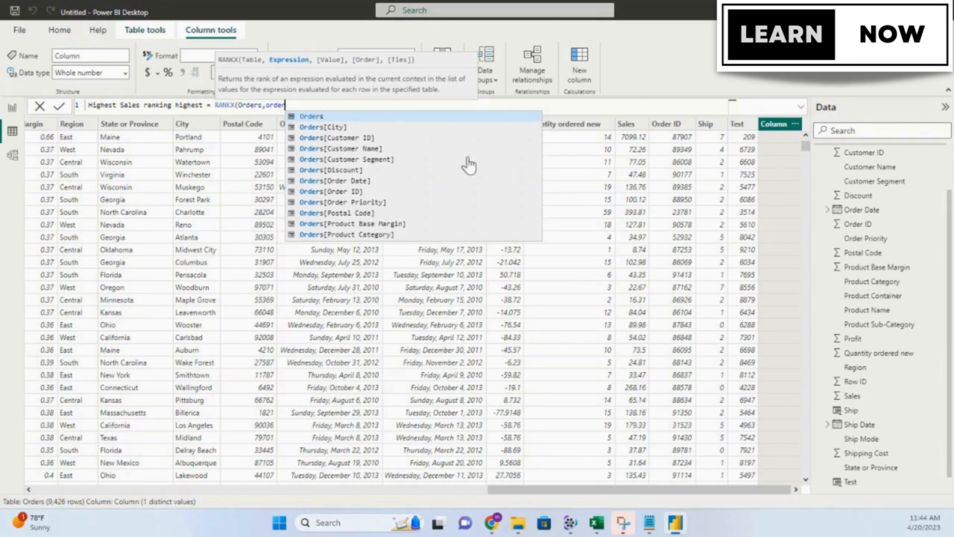
{"action": "scroll", "coordinate": [402, 164], "scroll_direction": "down", "scroll_amount": 2}
{"action": "scroll", "coordinate": [402, 166], "scroll_direction": "down", "scroll_amount": 2}
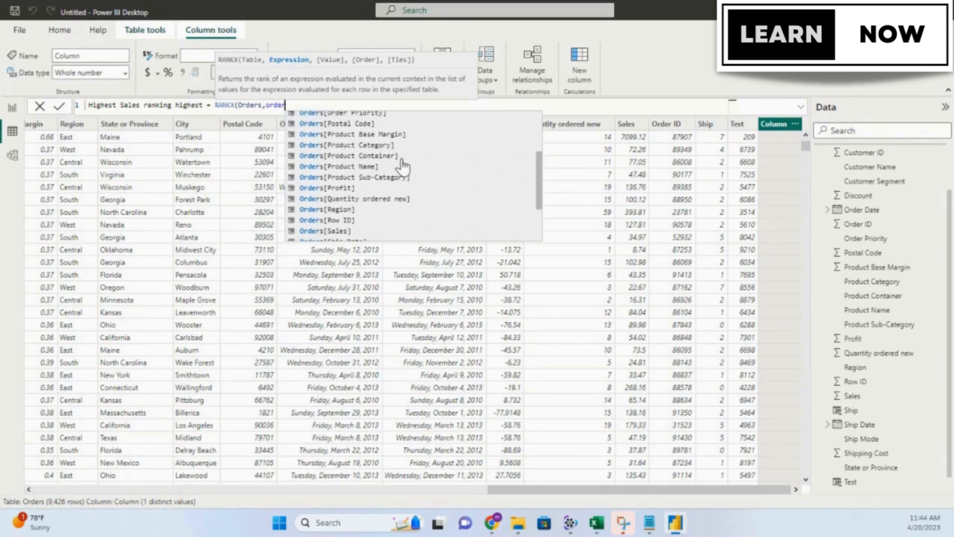
{"action": "left_click", "coordinate": [364, 234]}
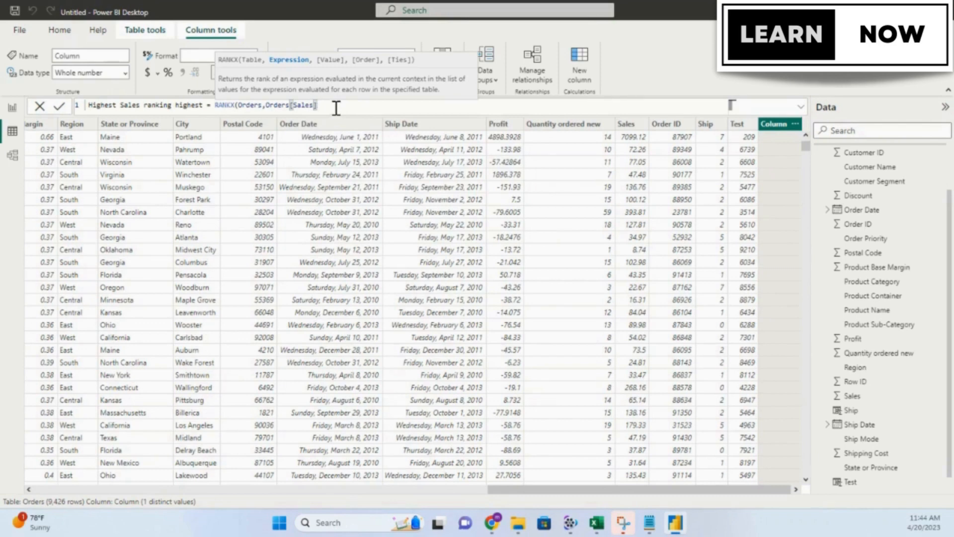
{"action": "type", "text": ")"}
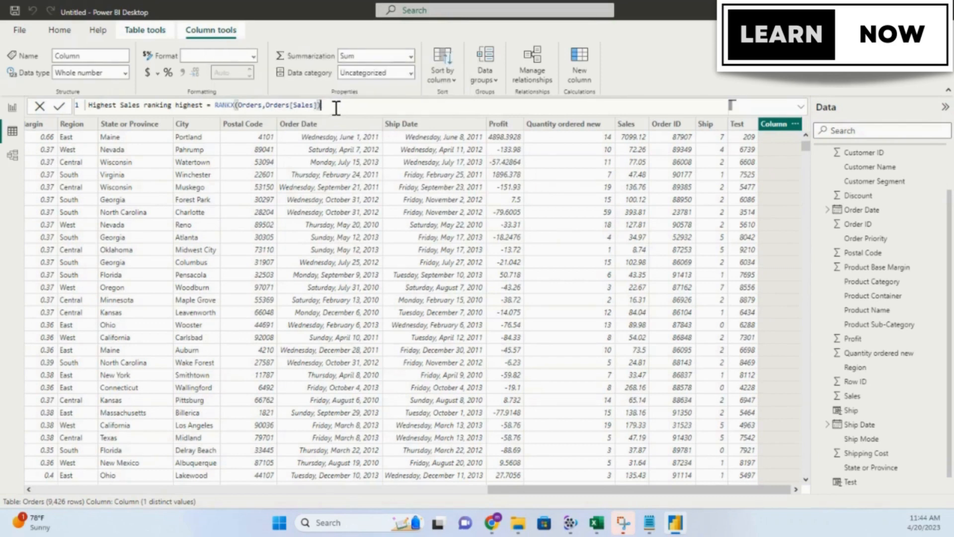
{"action": "key", "text": "Return"}
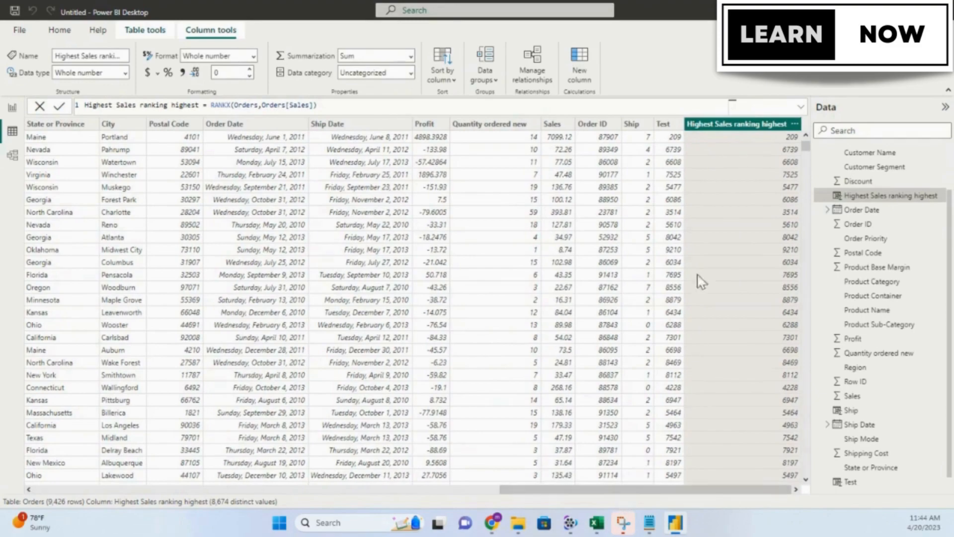
Change the column name in the formula to "Lowest Sales ranking Lowest".
{"action": "scroll", "coordinate": [781, 206], "scroll_direction": "down", "scroll_amount": 20}
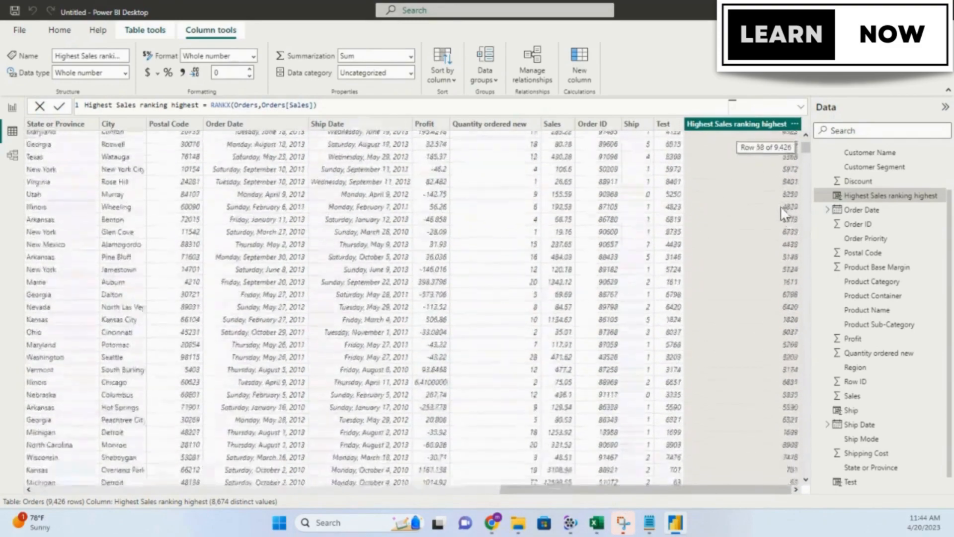
{"action": "scroll", "coordinate": [790, 216], "scroll_direction": "up", "scroll_amount": 20}
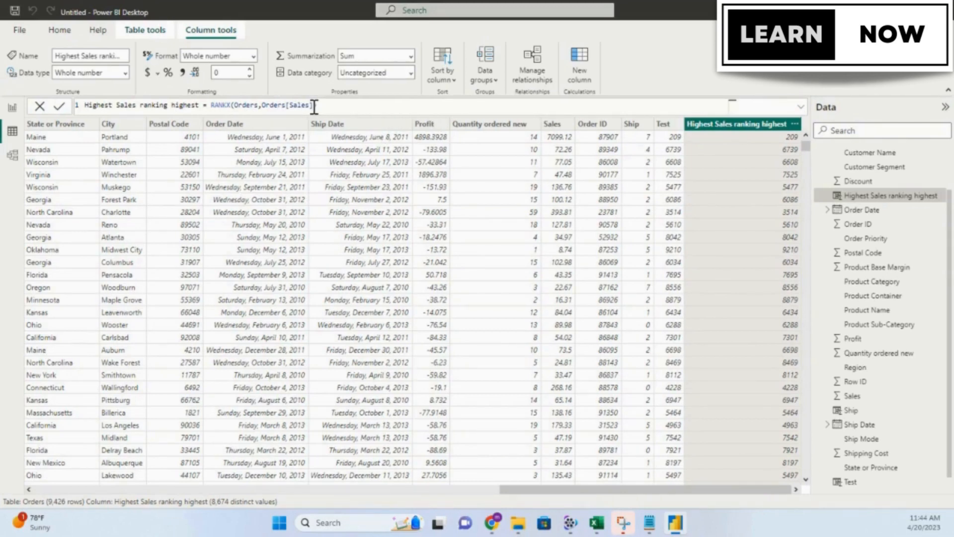
{"action": "type", "text": ")"}
{"action": "left_click_drag", "start_coordinate": [112, 105], "coordinate": [84, 105]}
{"action": "type", "text": "Lowest"}
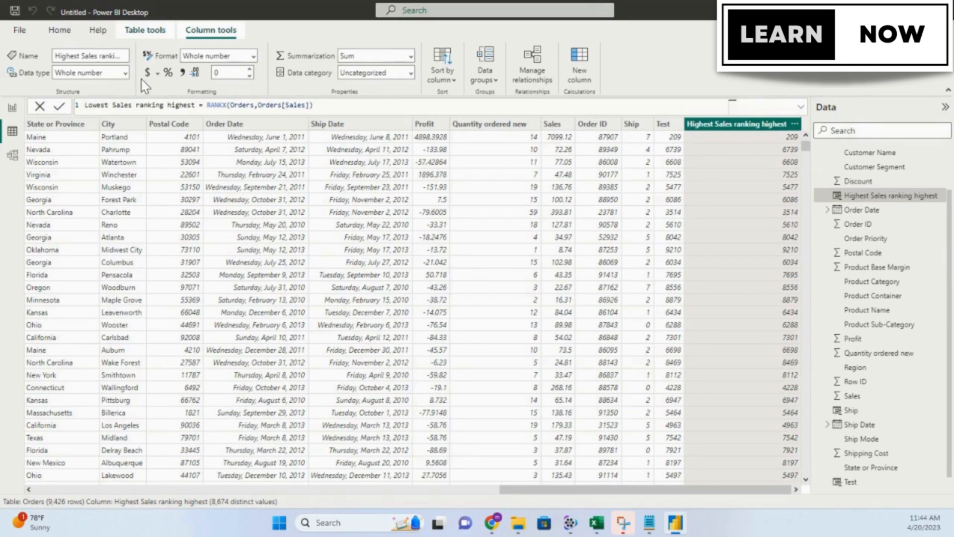
{"action": "left_click_drag", "start_coordinate": [196, 104], "coordinate": [169, 104]}
{"action": "type", "text": "lowest"}
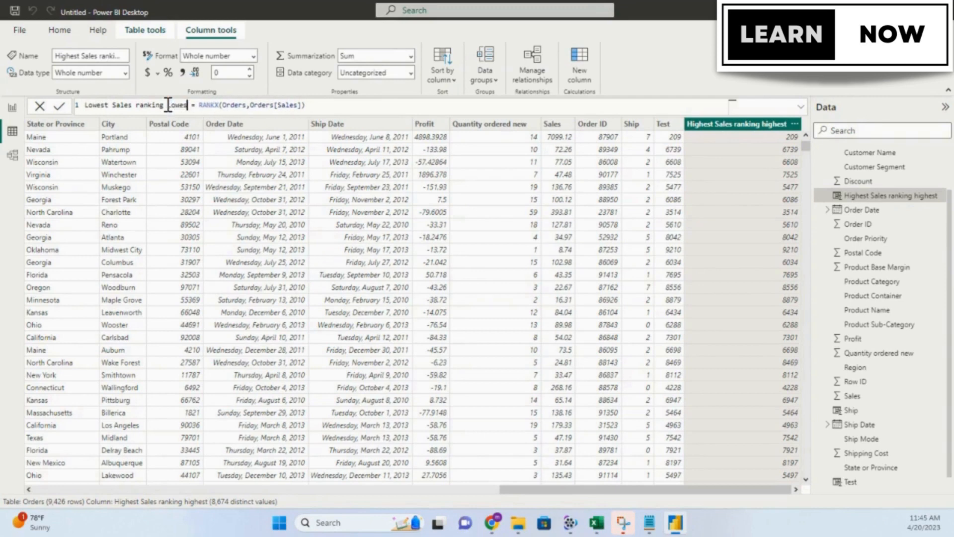
Extend the RANKX formula with a blank value argument and DESC as the order, and commit it.
{"action": "left_click", "coordinate": [308, 110]}
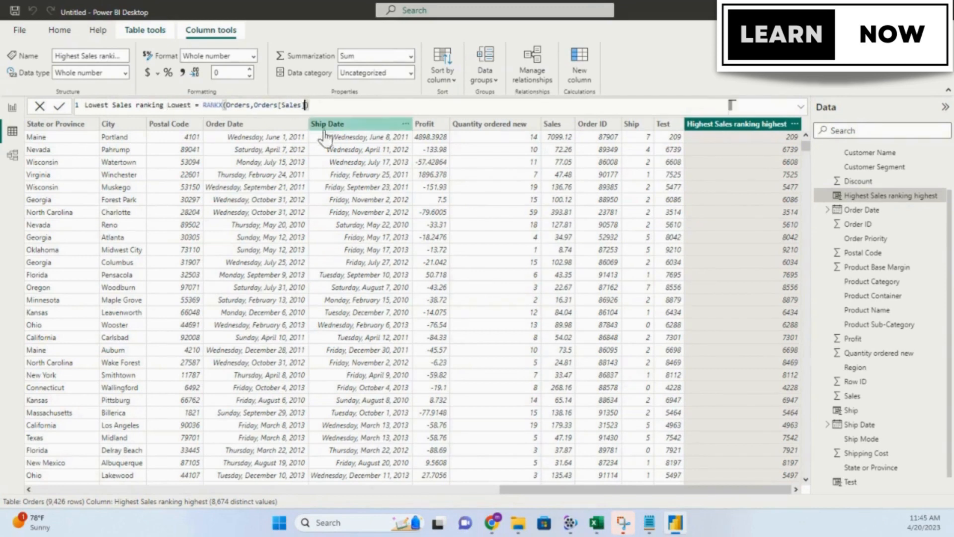
{"action": "type", "text": ","}
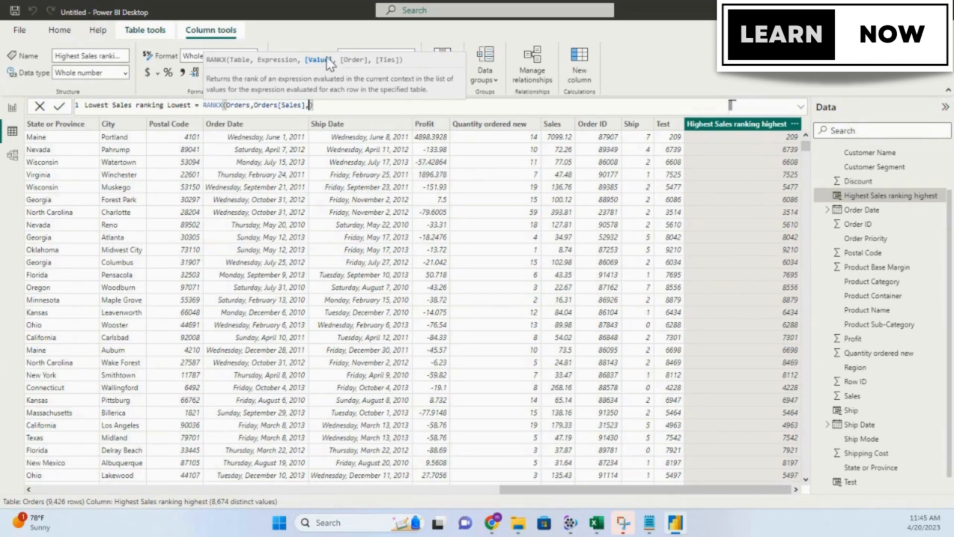
{"action": "type", "text": ","}
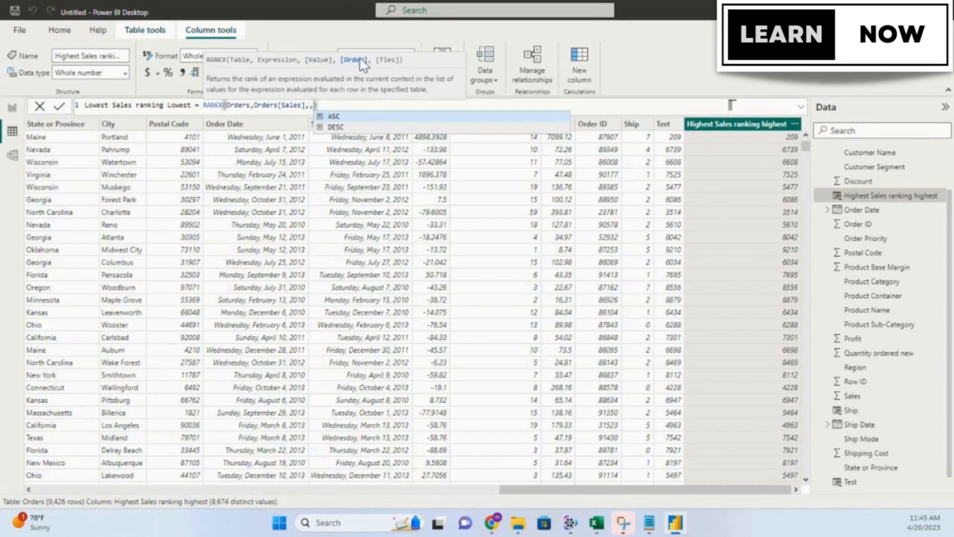
{"action": "left_click", "coordinate": [341, 128]}
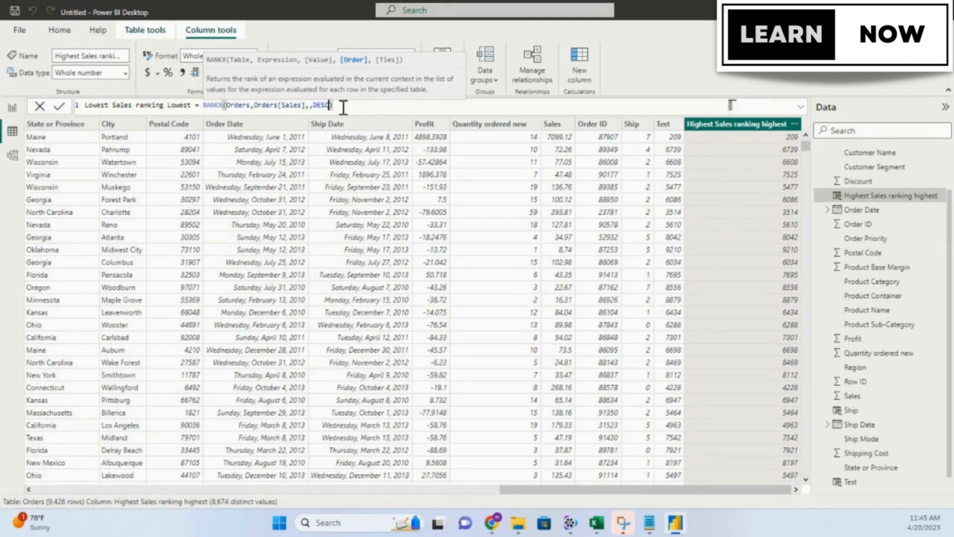
{"action": "type", "text": ")"}
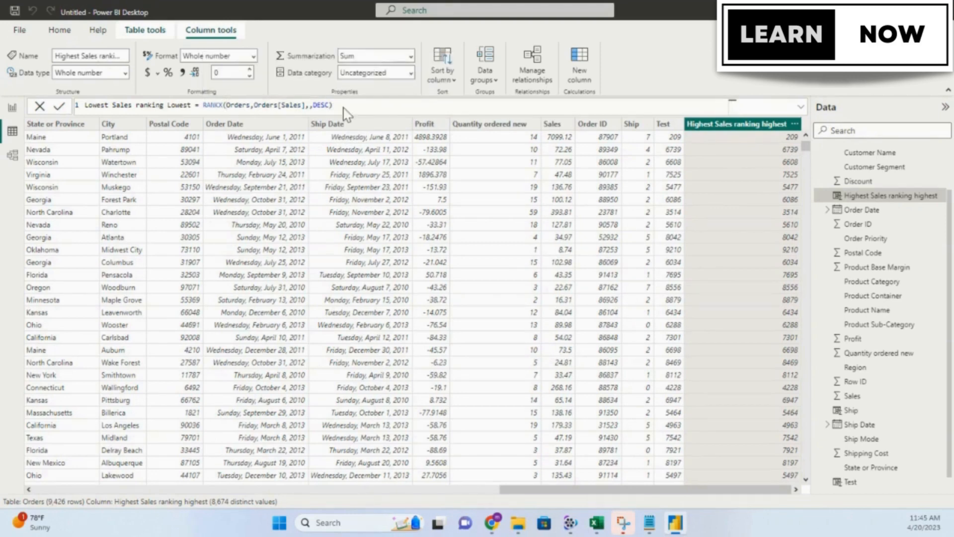
{"action": "key", "text": "Return"}
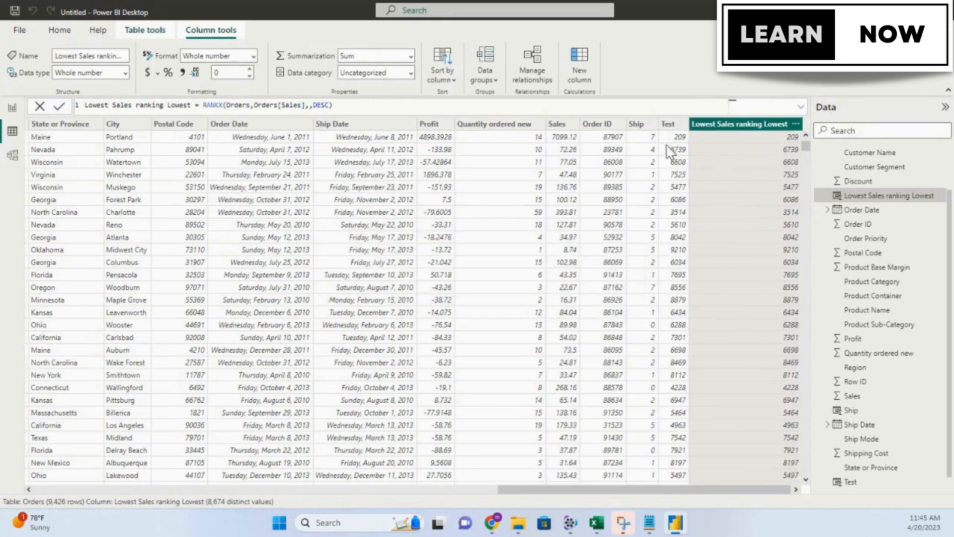
Sort the table by the Sales column in descending order and re-sort it in ascending order.
{"action": "left_click", "coordinate": [569, 123]}
{"action": "left_click", "coordinate": [574, 124]}
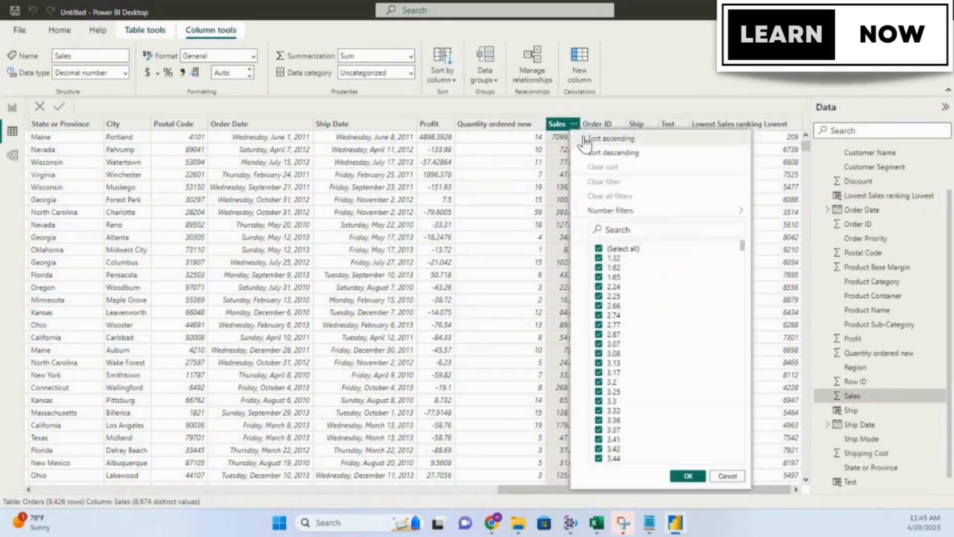
{"action": "left_click", "coordinate": [591, 152]}
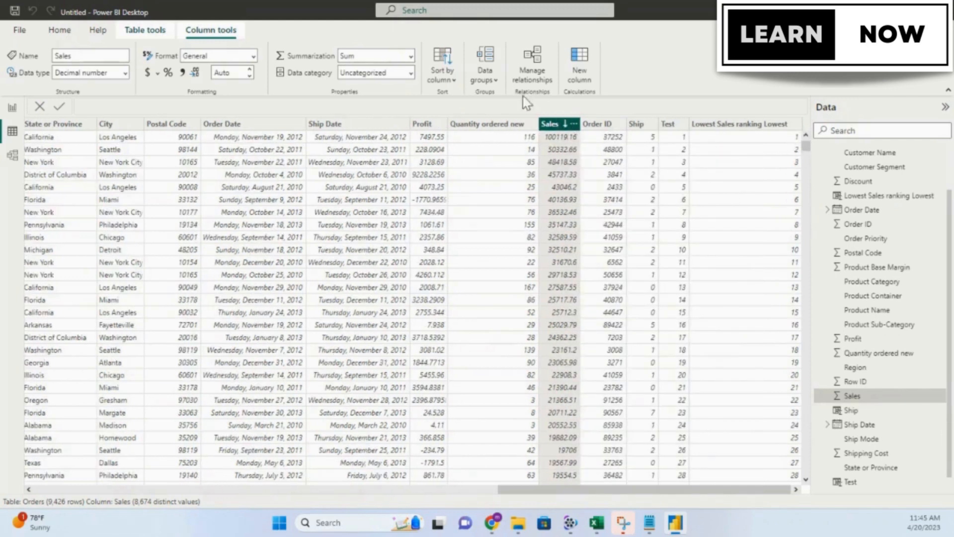
{"action": "left_click", "coordinate": [574, 124]}
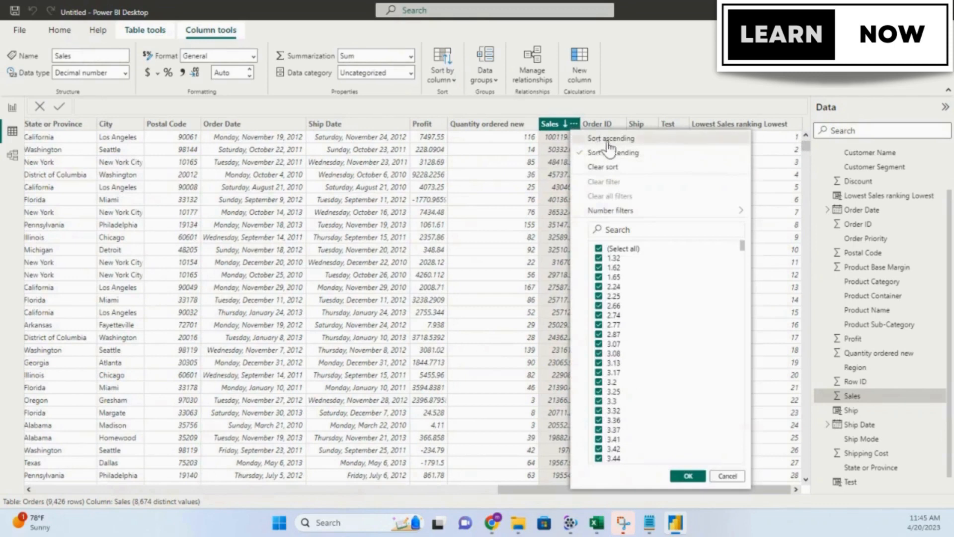
{"action": "left_click", "coordinate": [596, 139]}
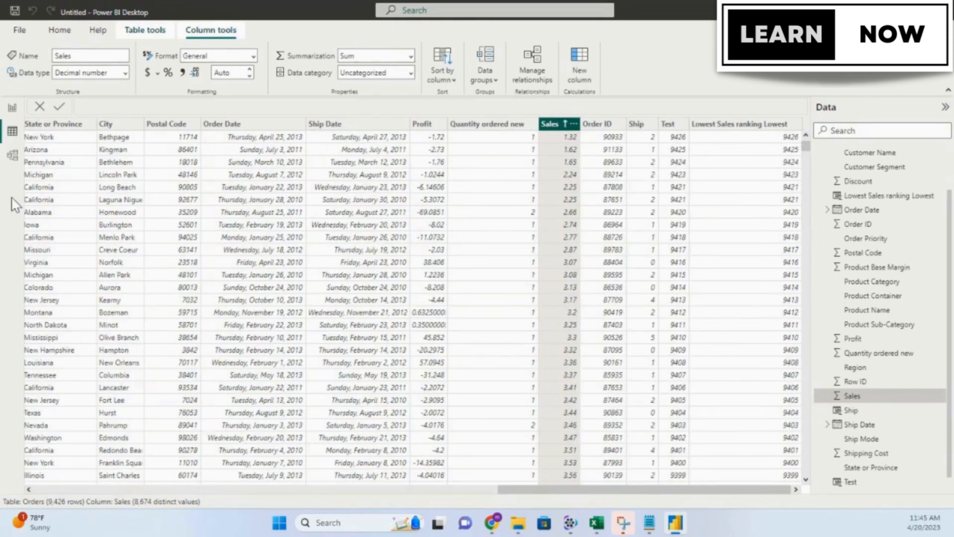